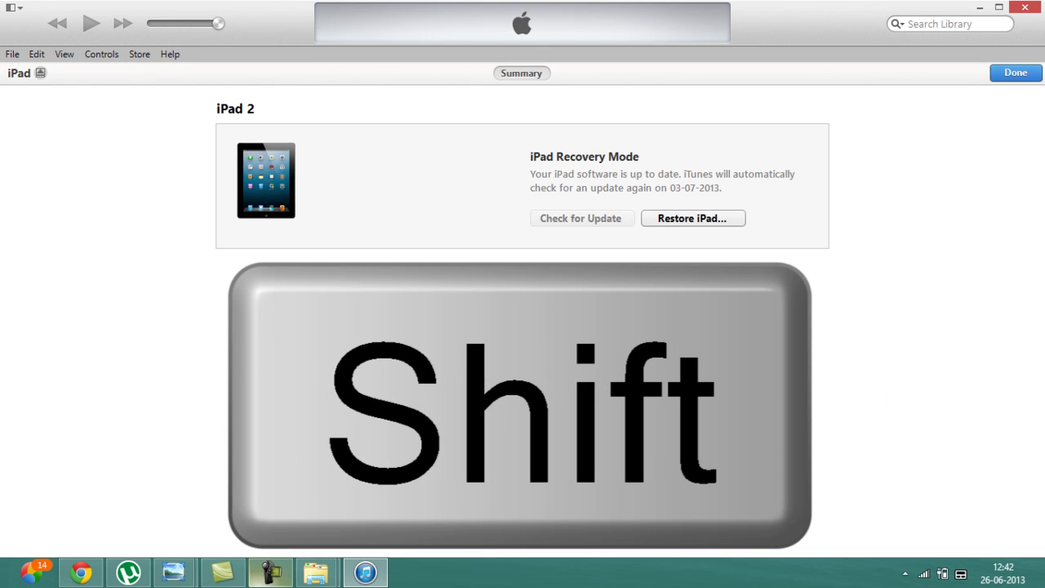
Start restoring the iPad from a chosen firmware file, supplying iPad2,2_6.1.3_10B329_Restore from the iPad Software Updates folder.
{"action": "left_click", "coordinate": [692, 218], "text": "shift"}
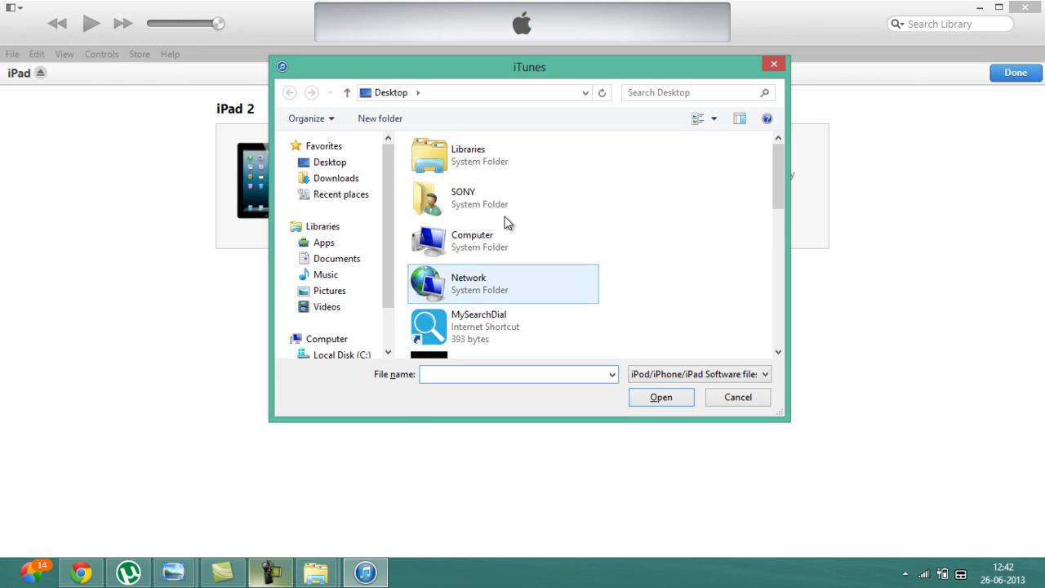
{"action": "left_click", "coordinate": [338, 567]}
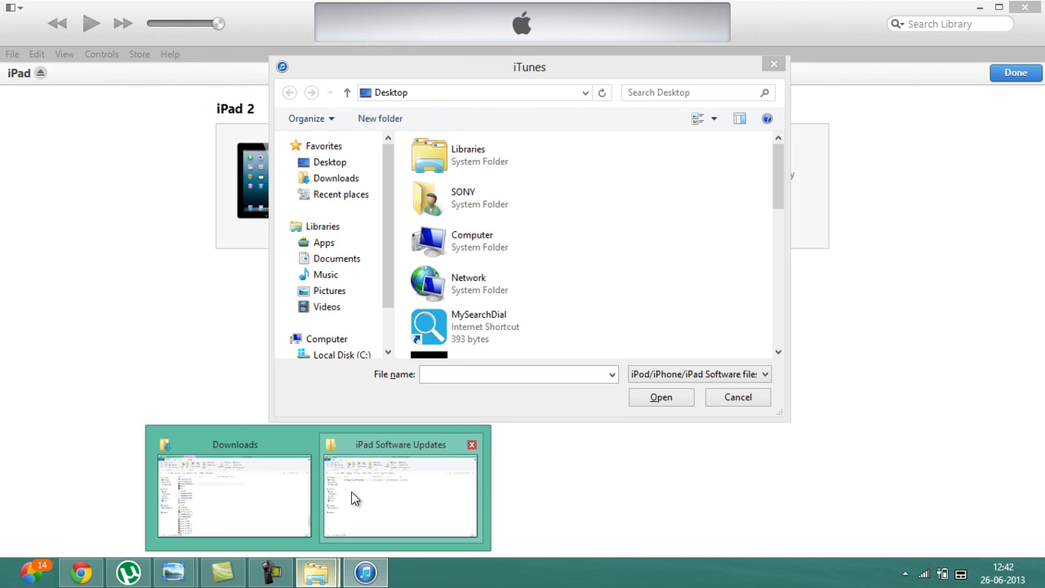
{"action": "left_click", "coordinate": [351, 491]}
{"action": "left_click_drag", "start_coordinate": [469, 6], "coordinate": [214, 237]}
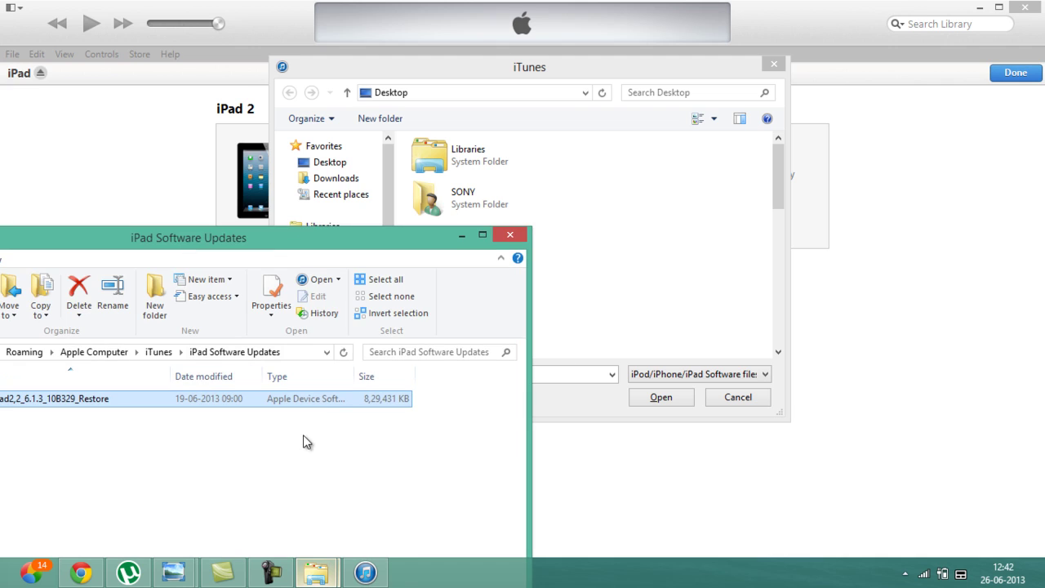
{"action": "left_click_drag", "start_coordinate": [342, 400], "coordinate": [611, 249]}
{"action": "left_click", "coordinate": [776, 173]}
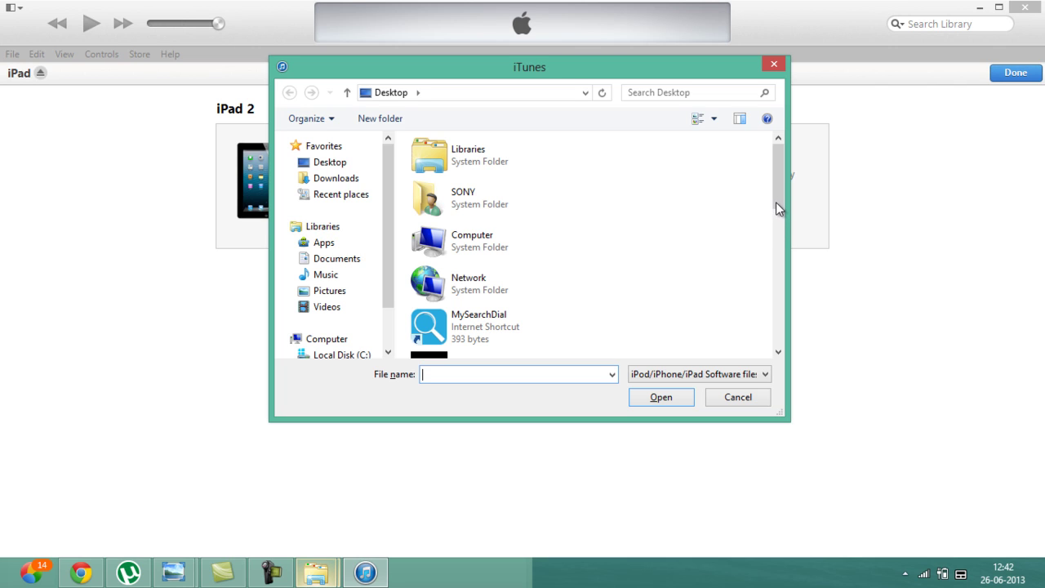
{"action": "type", "text": "iPad2,2_6.1.3_10B329_Restore"}
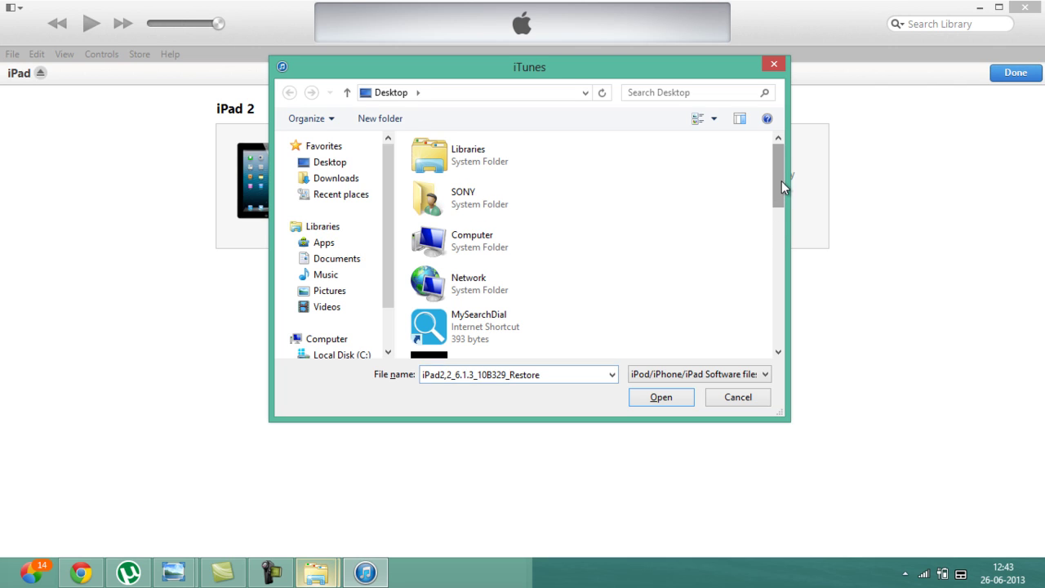
Open the iPad2,2_6.1.3_10B329_Restore file and confirm erasing and restoring the iPad to iOS 6.1.3.
{"action": "left_click_drag", "start_coordinate": [780, 186], "coordinate": [782, 361]}
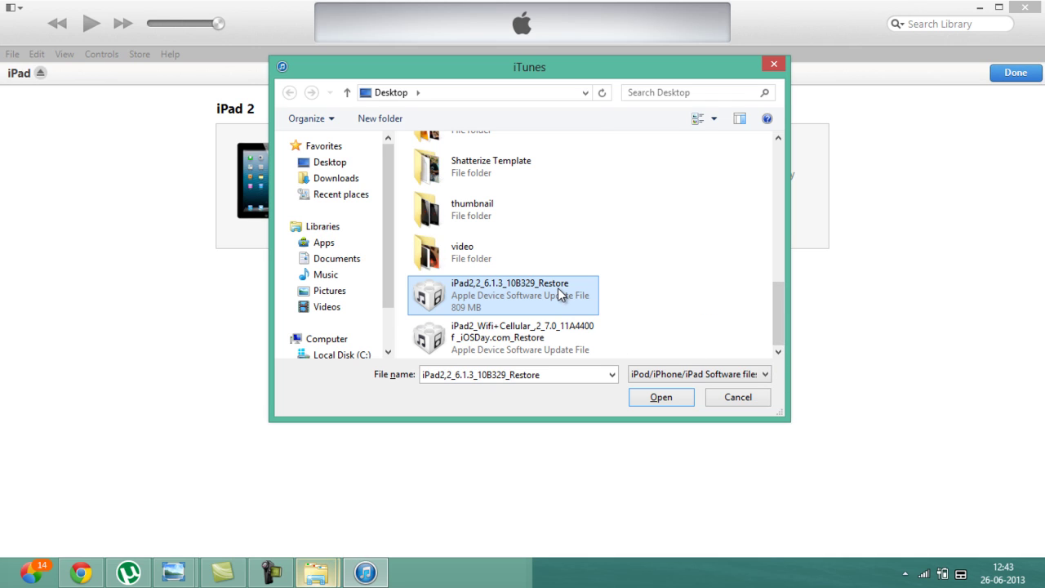
{"action": "left_click", "coordinate": [649, 395]}
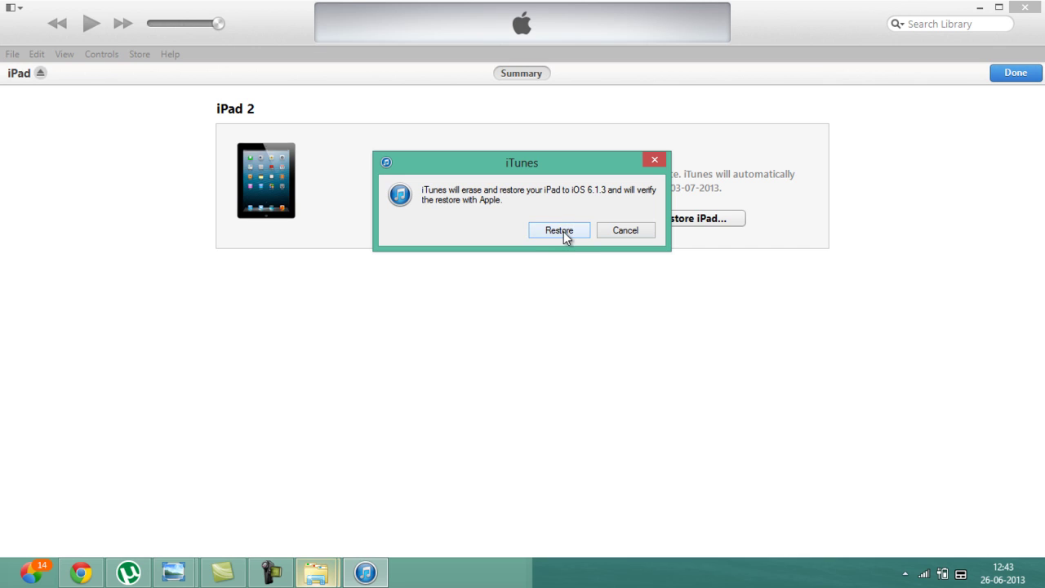
{"action": "left_click", "coordinate": [563, 232]}
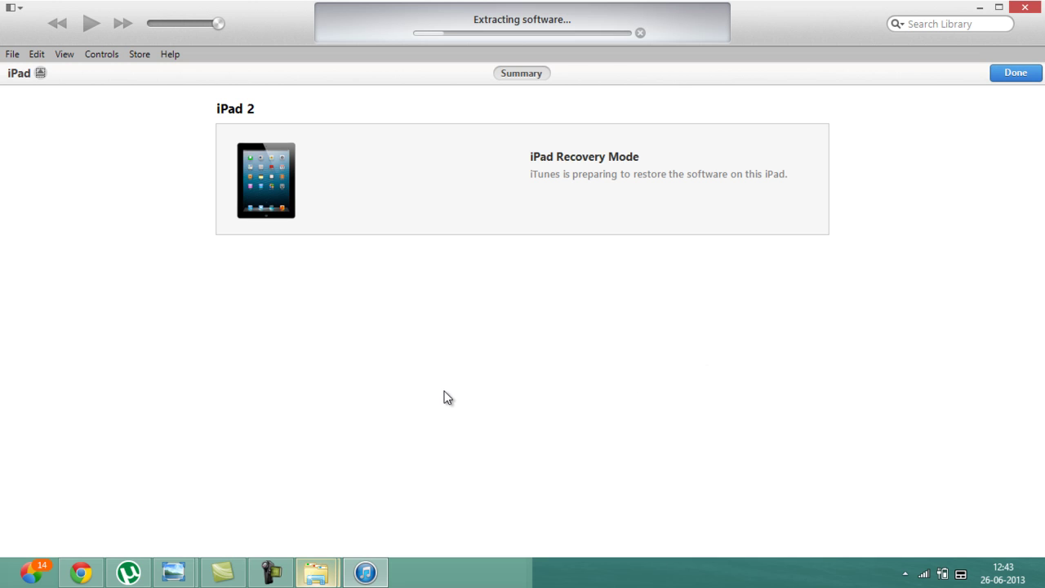
{"action": "mouse_move", "coordinate": [270, 574]}
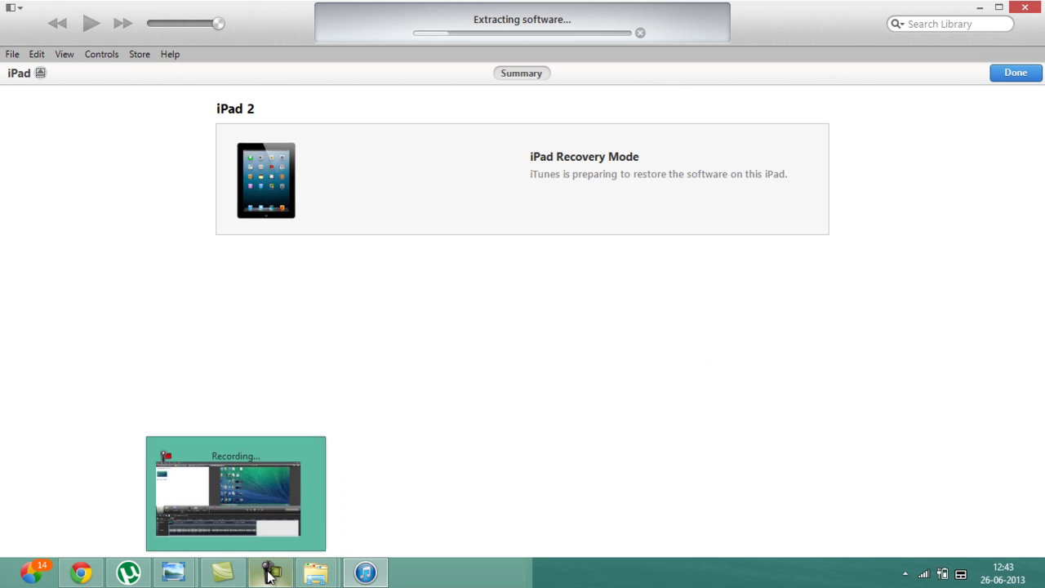
{"action": "left_click", "coordinate": [270, 574]}
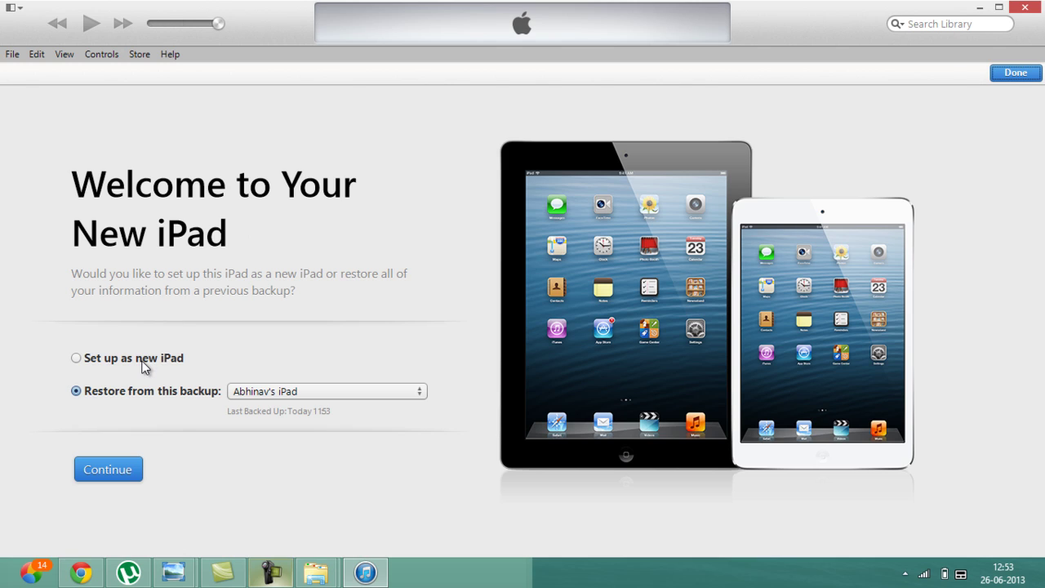
Set the device up as a new iPad instead of restoring a backup, and cancel its sync.
{"action": "left_click", "coordinate": [120, 359]}
{"action": "left_click", "coordinate": [119, 465]}
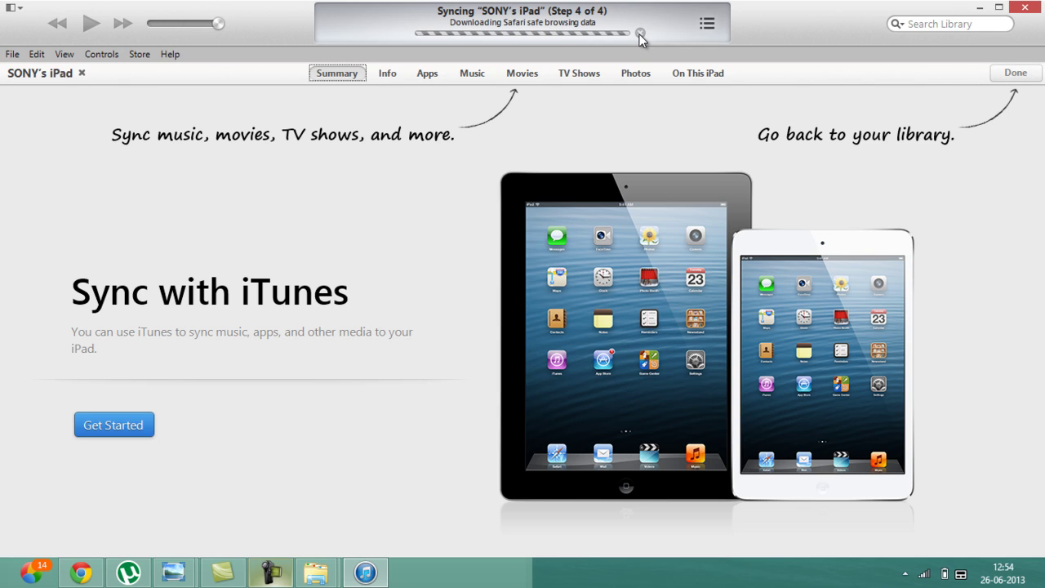
{"action": "left_click", "coordinate": [640, 34]}
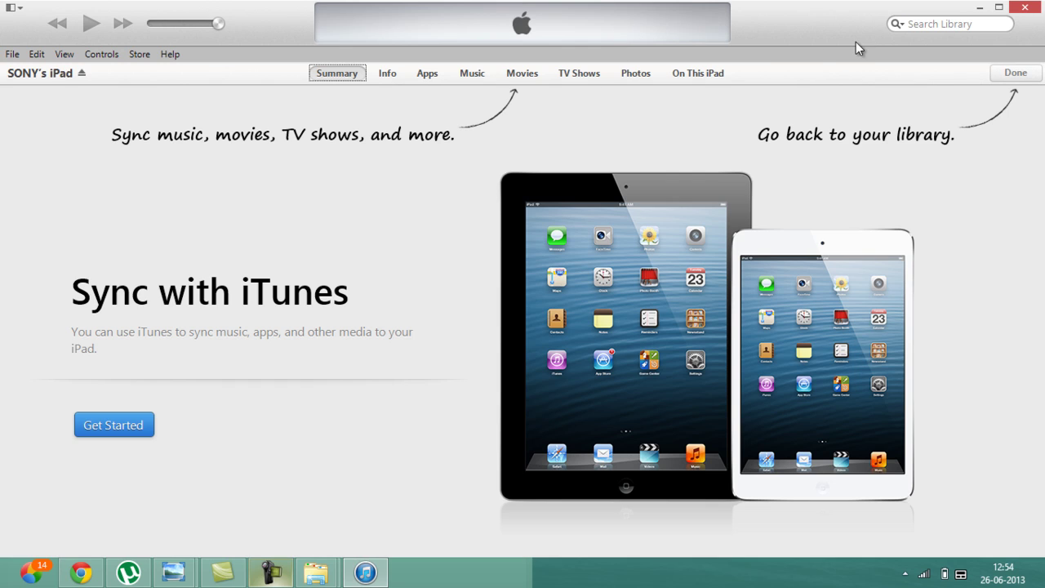
Get past the Sync with iTunes introduction to the iPad's summary page.
{"action": "left_click", "coordinate": [719, 75]}
{"action": "left_click", "coordinate": [343, 75]}
{"action": "left_click", "coordinate": [125, 424]}
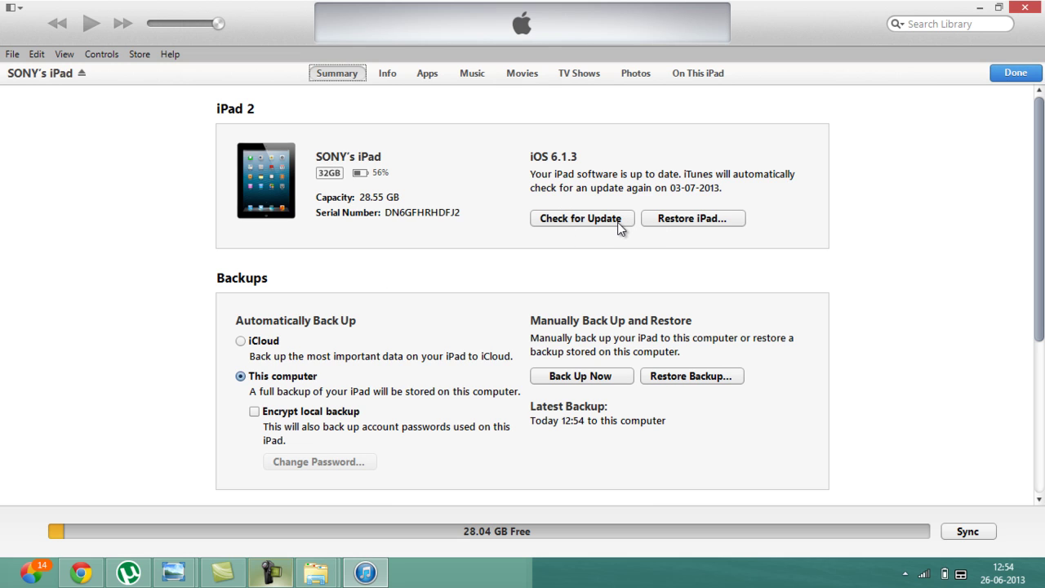
Update the iPad to iOS 7.0 using the firmware file iPad2_Wifi+Cellular_,2_7.0_11A4400f _iOSDay.com_Restore on the Desktop.
{"action": "key", "text": "shift"}
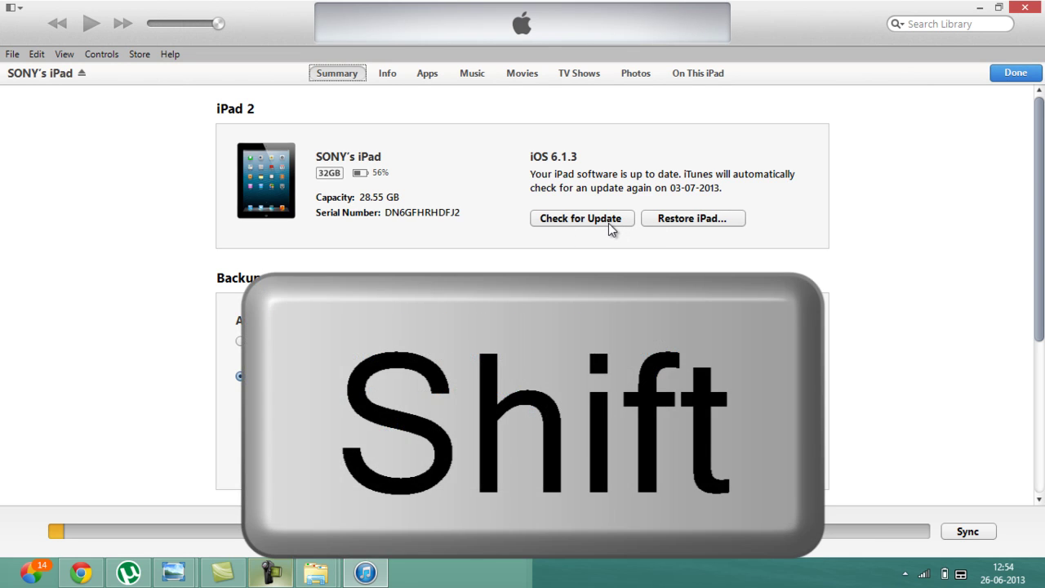
{"action": "left_click", "coordinate": [607, 219], "text": "shift"}
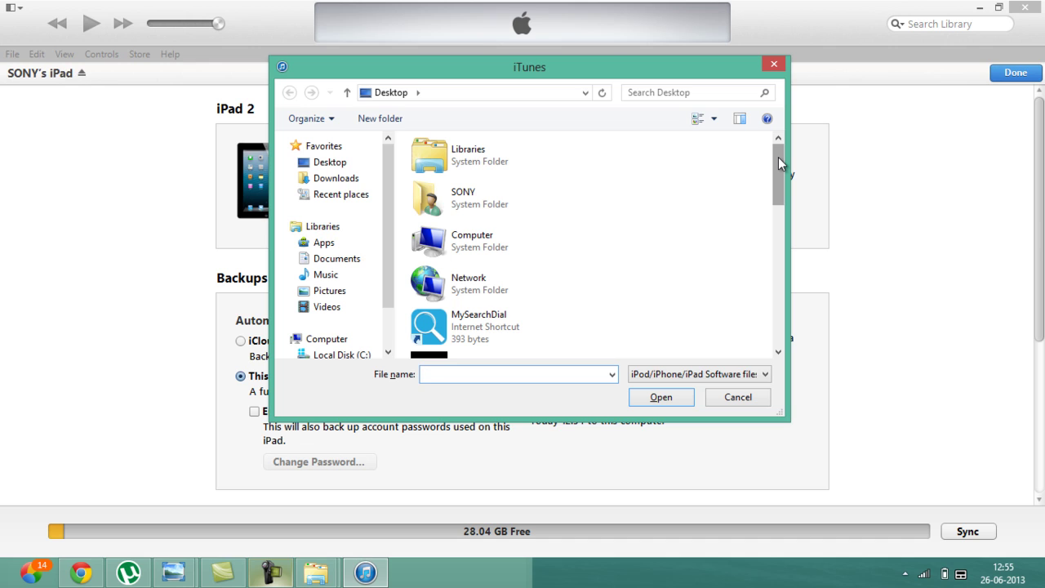
{"action": "left_click_drag", "start_coordinate": [778, 156], "coordinate": [775, 312]}
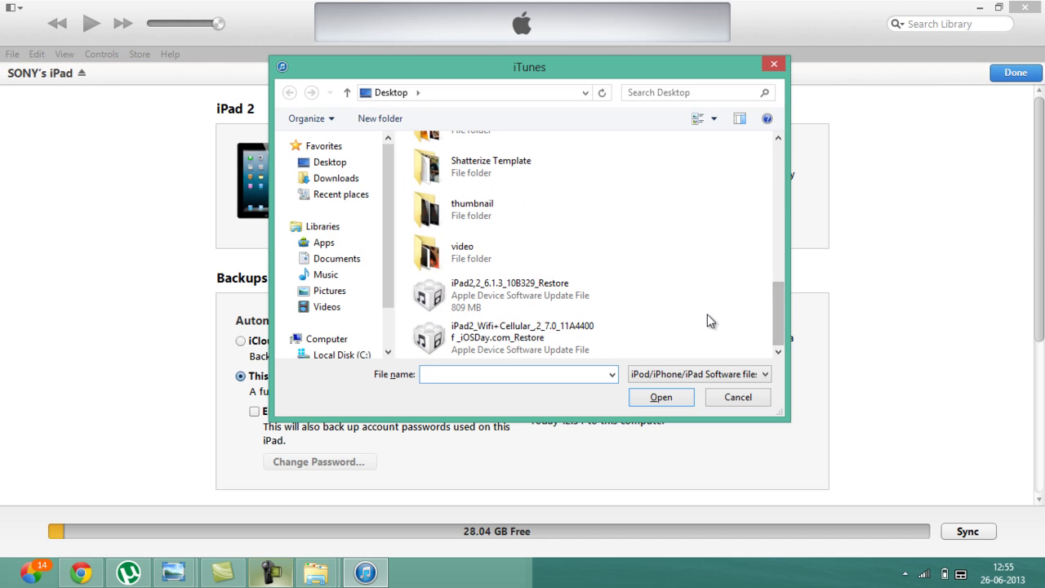
{"action": "left_click", "coordinate": [604, 346]}
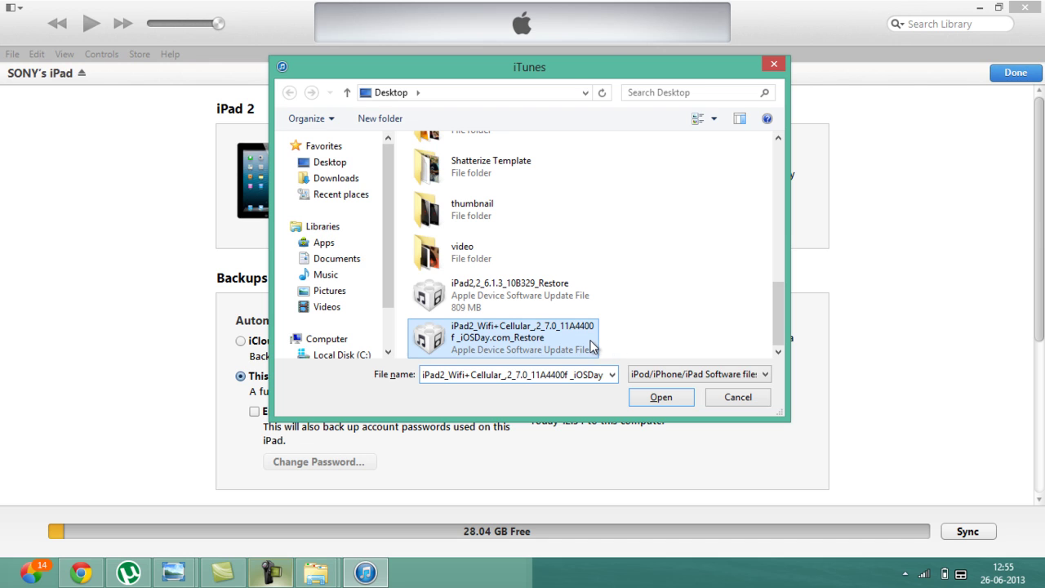
{"action": "left_click", "coordinate": [658, 399]}
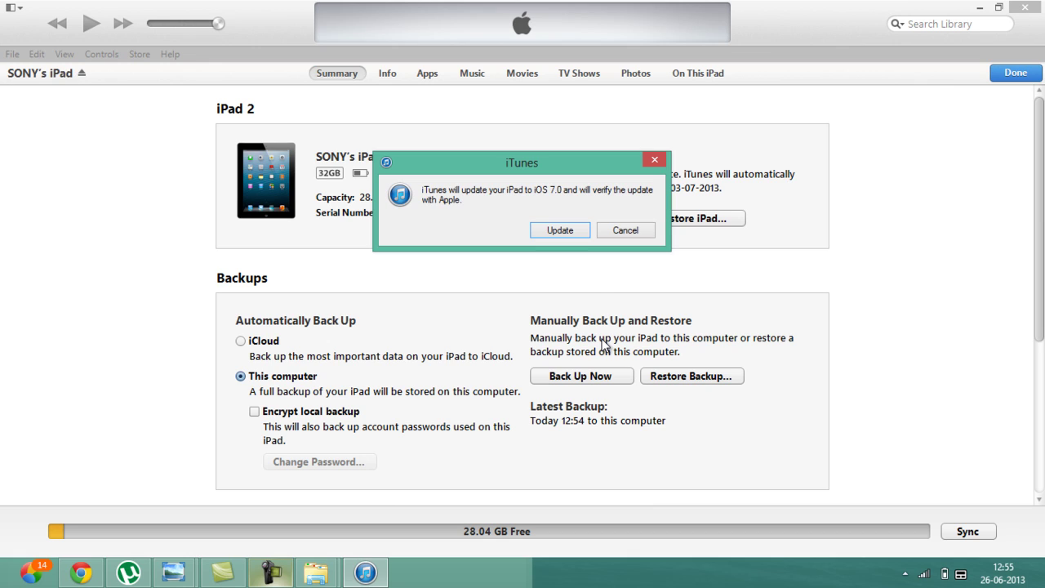
{"action": "left_click", "coordinate": [559, 230]}
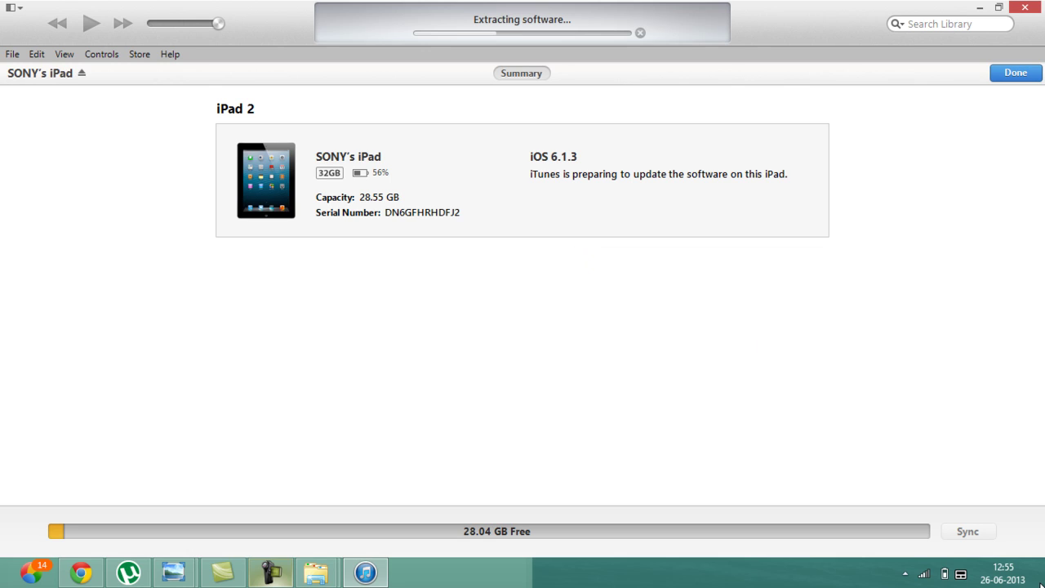
{"action": "mouse_move", "coordinate": [1044, 587]}
{"action": "left_click", "coordinate": [318, 574]}
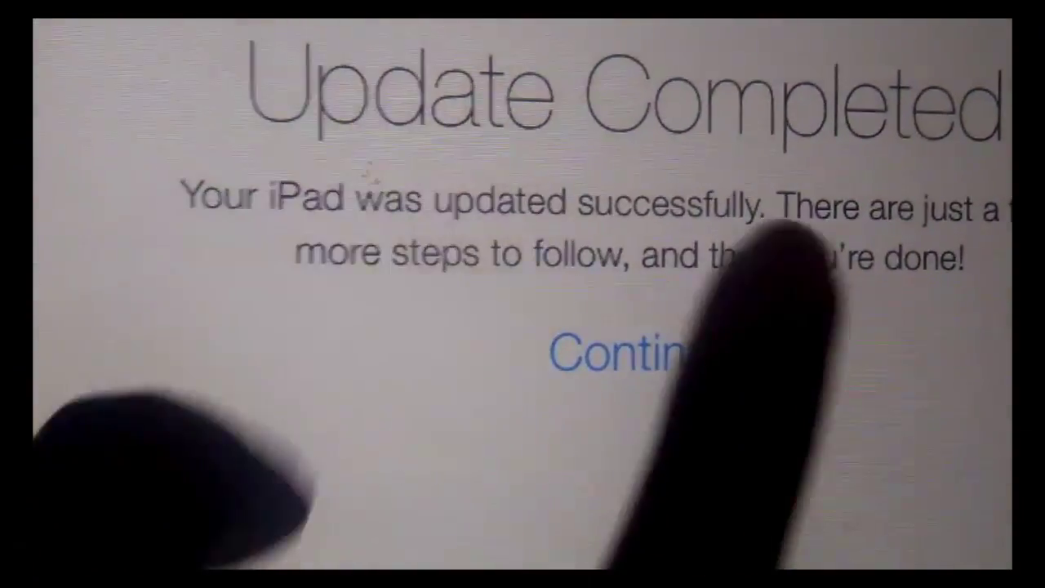
{"action": "left_click", "coordinate": [555, 378]}
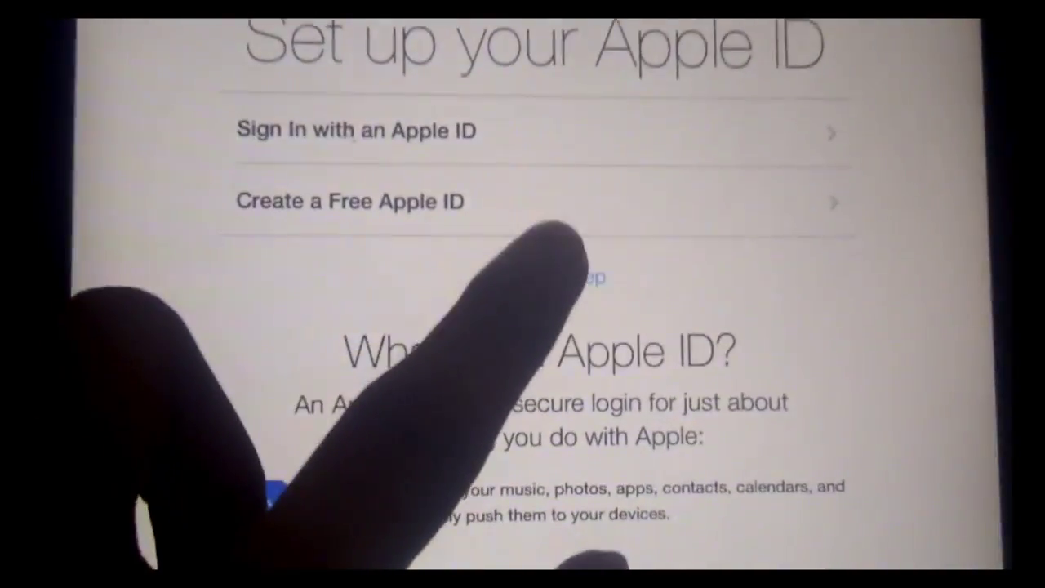
{"action": "left_click", "coordinate": [588, 253]}
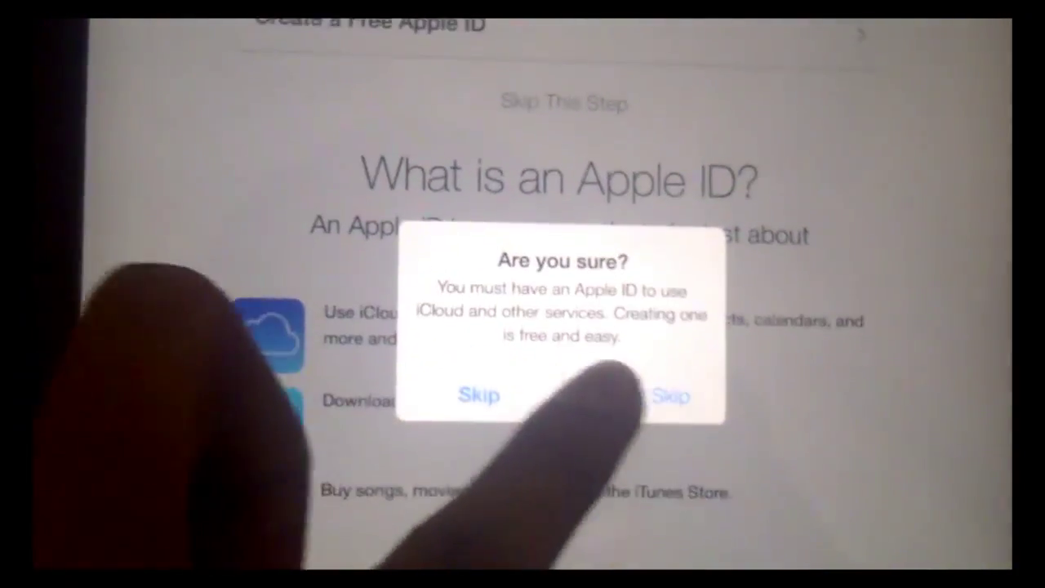
{"action": "left_click", "coordinate": [479, 395]}
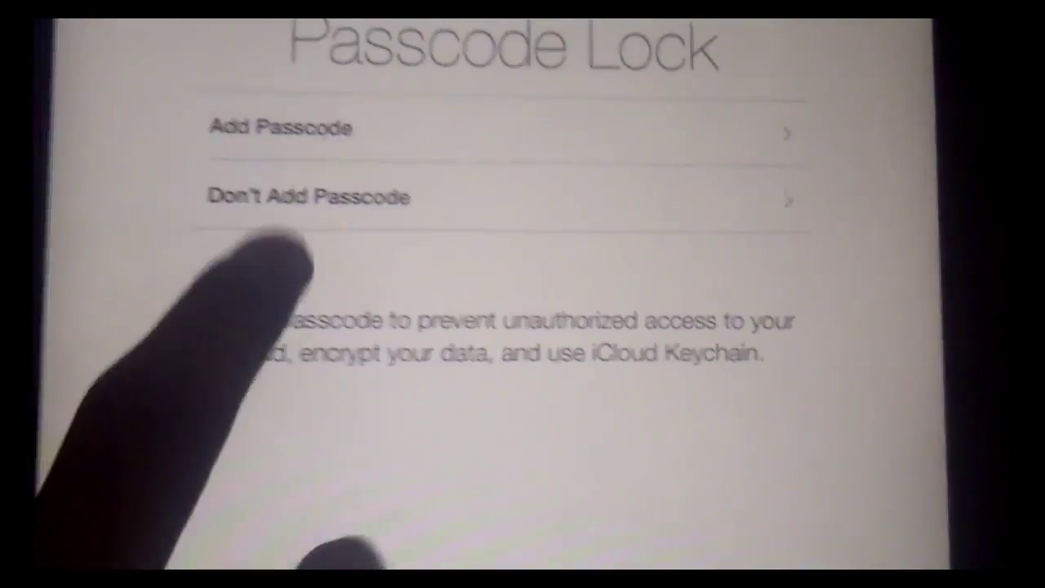
{"action": "left_click", "coordinate": [360, 180]}
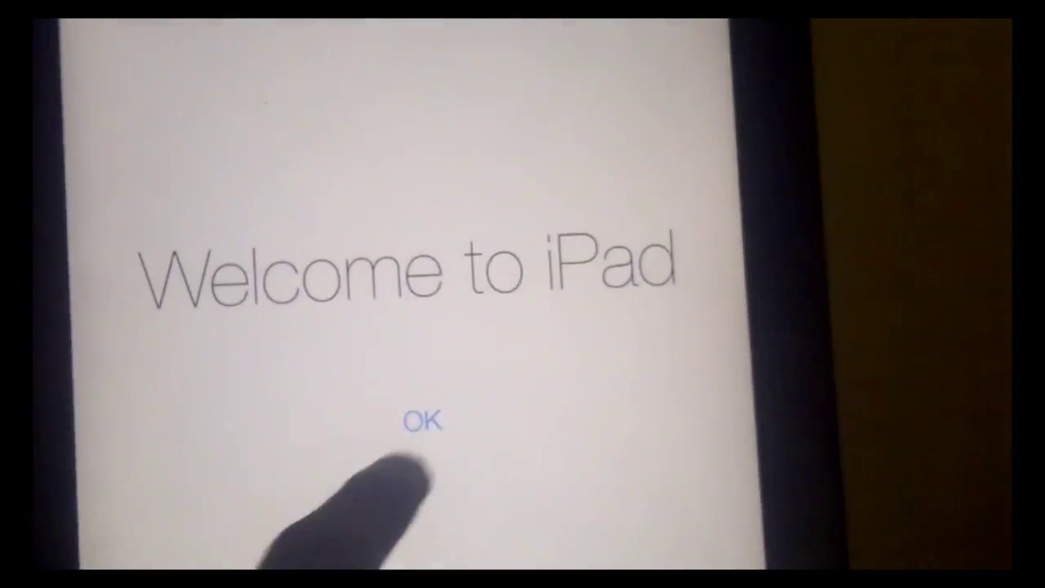
{"action": "left_click", "coordinate": [412, 351]}
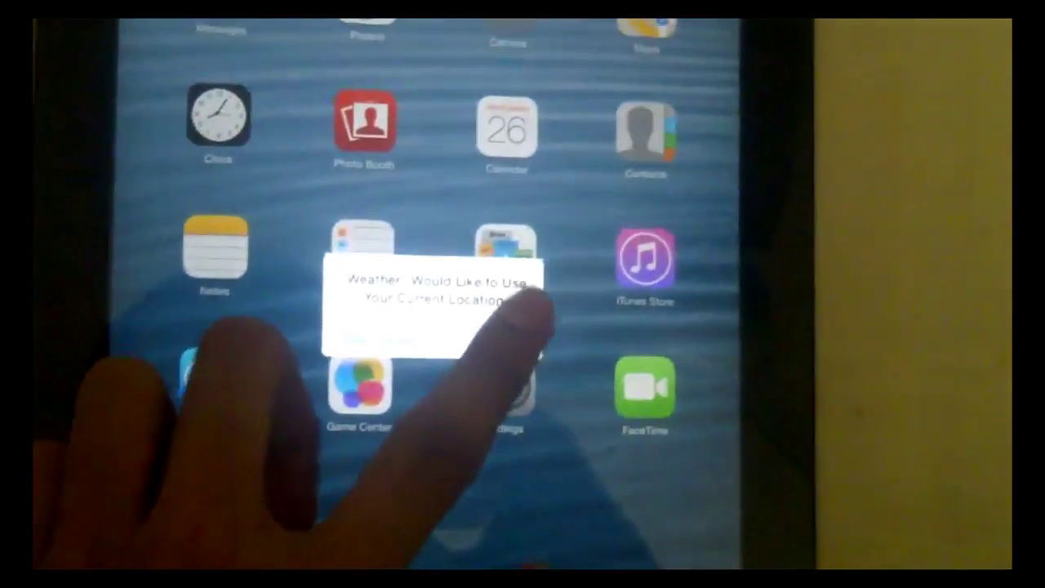
{"action": "left_click", "coordinate": [445, 343]}
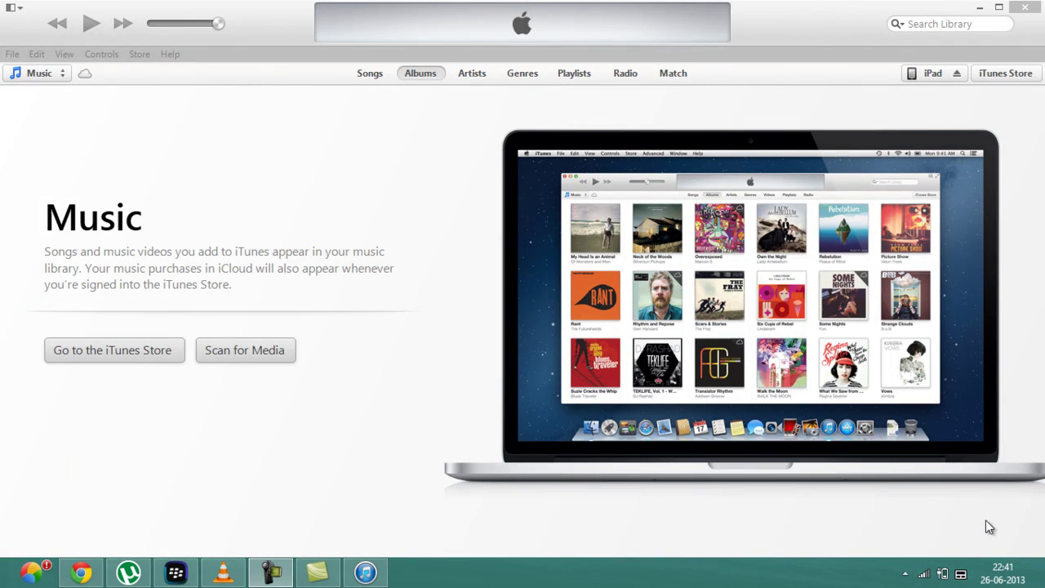
Open the backup restore options for the connected iPad and select the backup dated Jun 26, 2013 12:54 PM.
{"action": "left_click", "coordinate": [932, 73]}
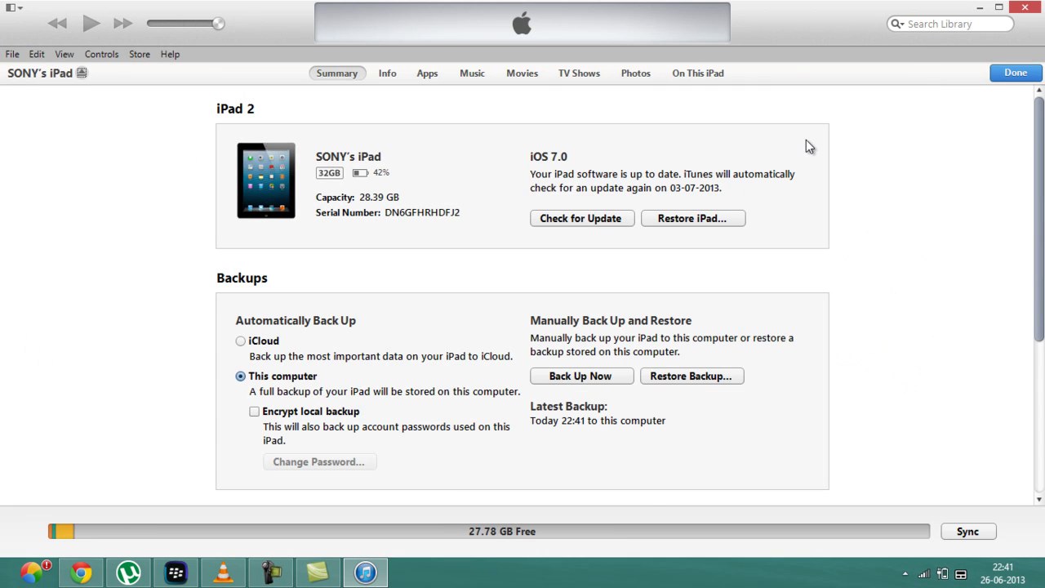
{"action": "scroll", "coordinate": [1038, 158], "scroll_direction": "down", "scroll_amount": 1}
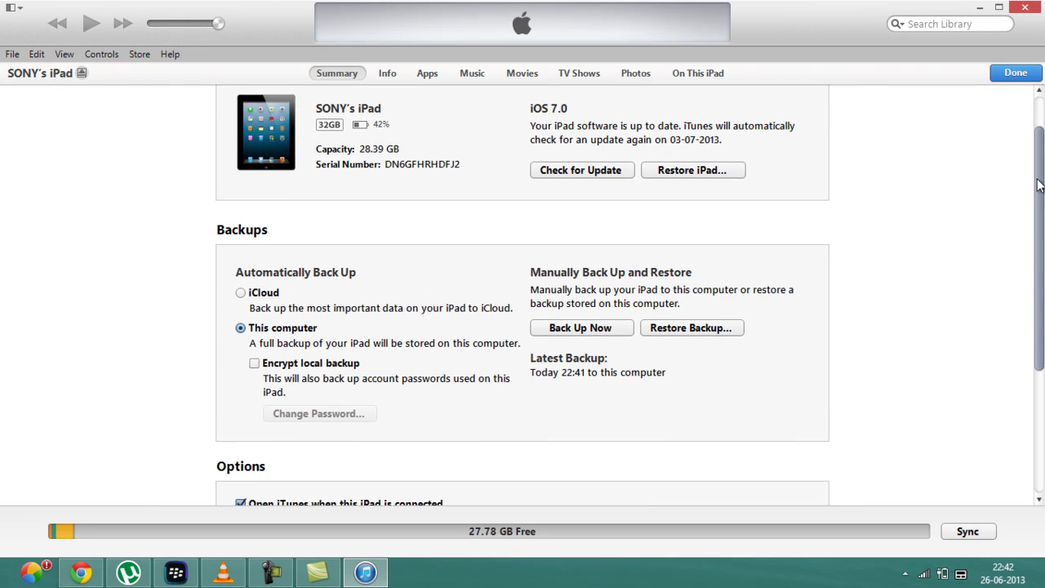
{"action": "left_click", "coordinate": [692, 336]}
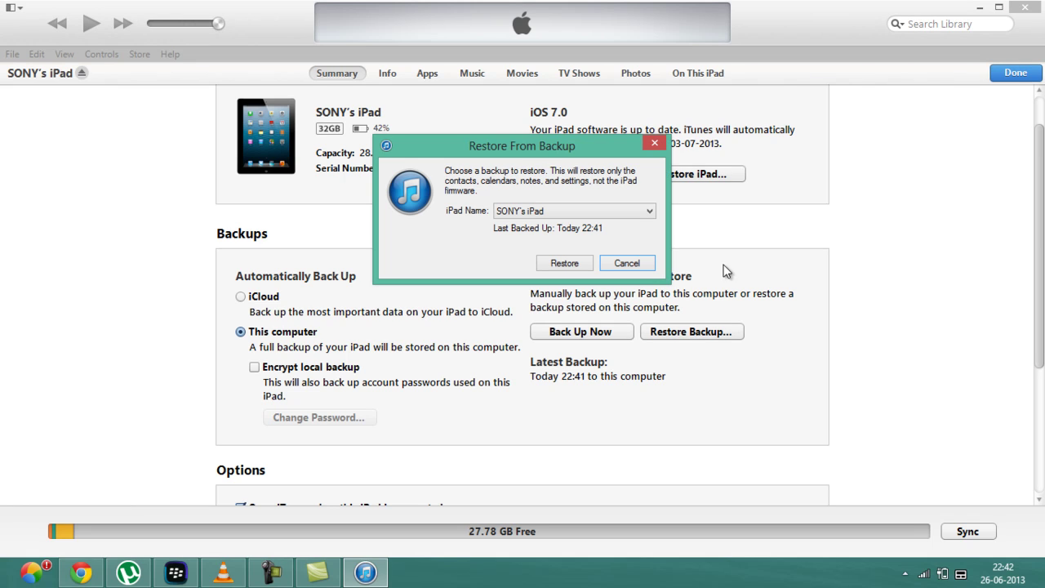
{"action": "left_click", "coordinate": [604, 214]}
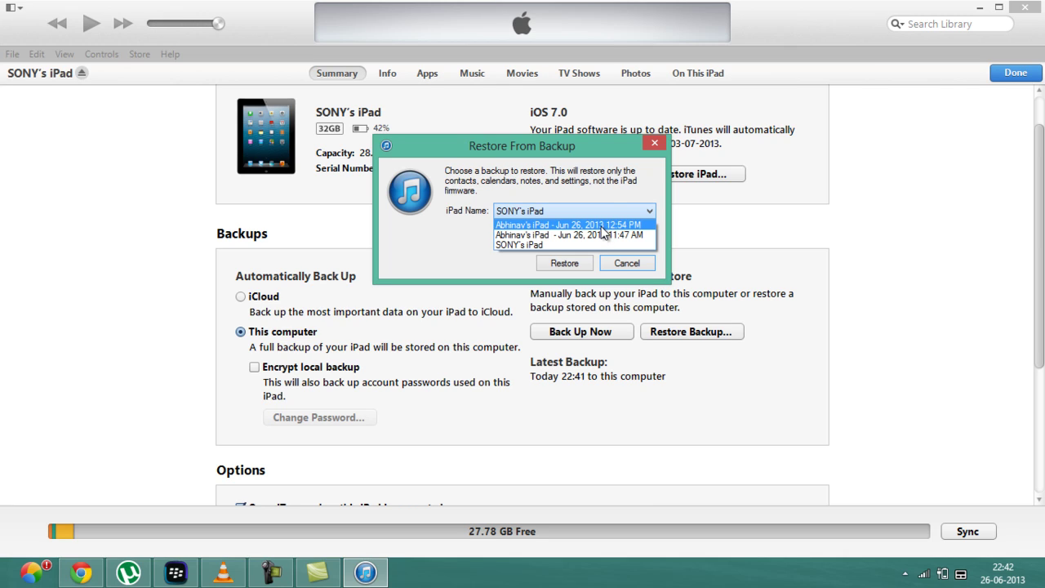
{"action": "left_click", "coordinate": [604, 226]}
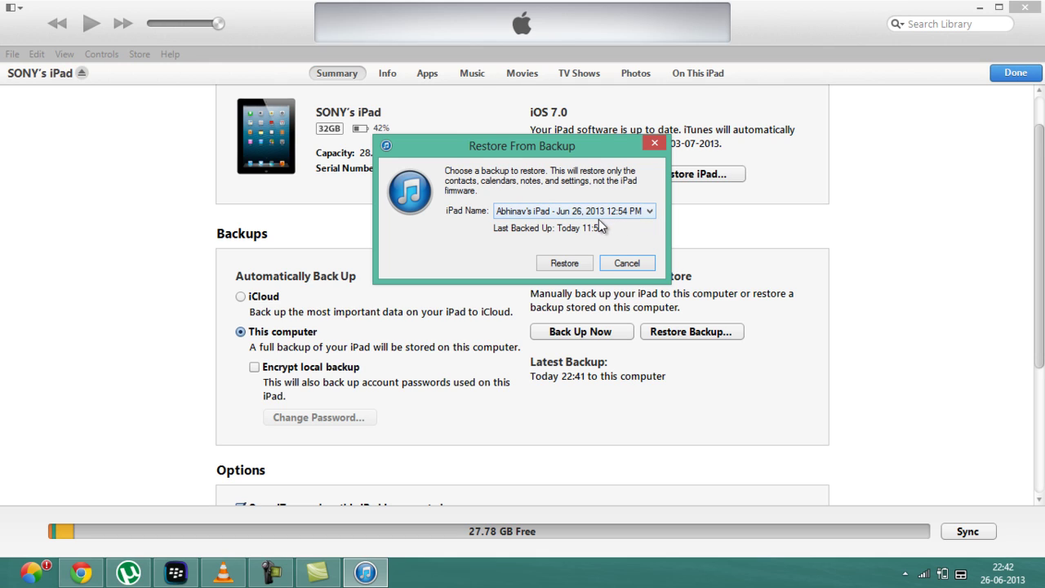
{"action": "left_click", "coordinate": [609, 210]}
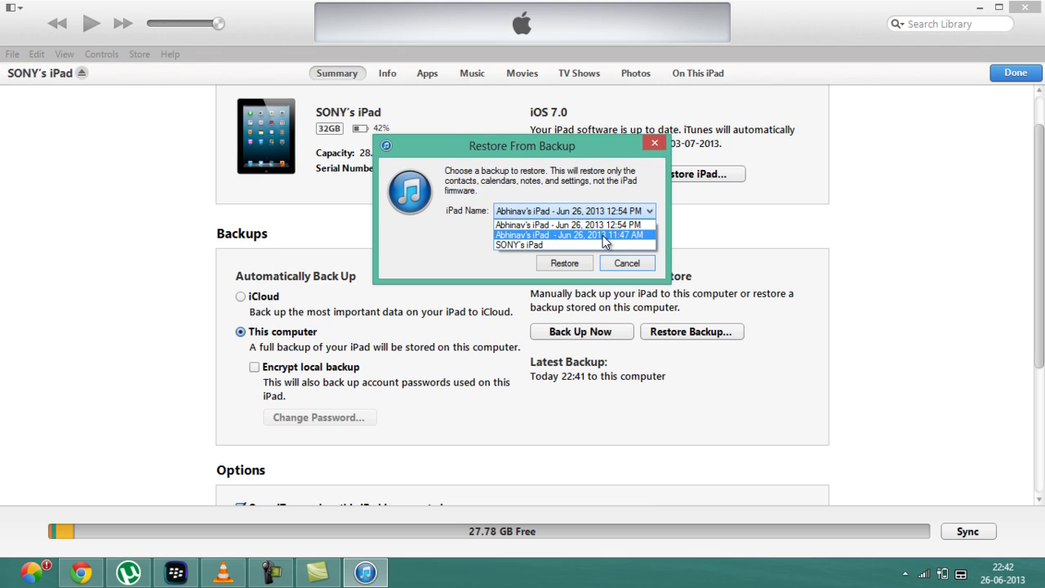
{"action": "left_click", "coordinate": [604, 225]}
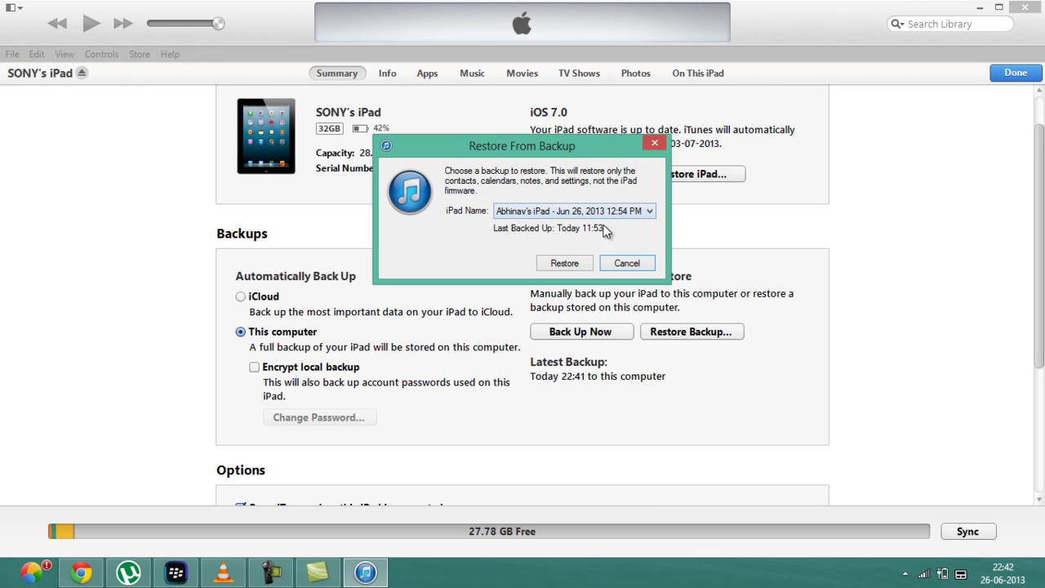
Restore the selected backup, choosing to use the older backup, and cancel the app sync.
{"action": "left_click", "coordinate": [584, 263]}
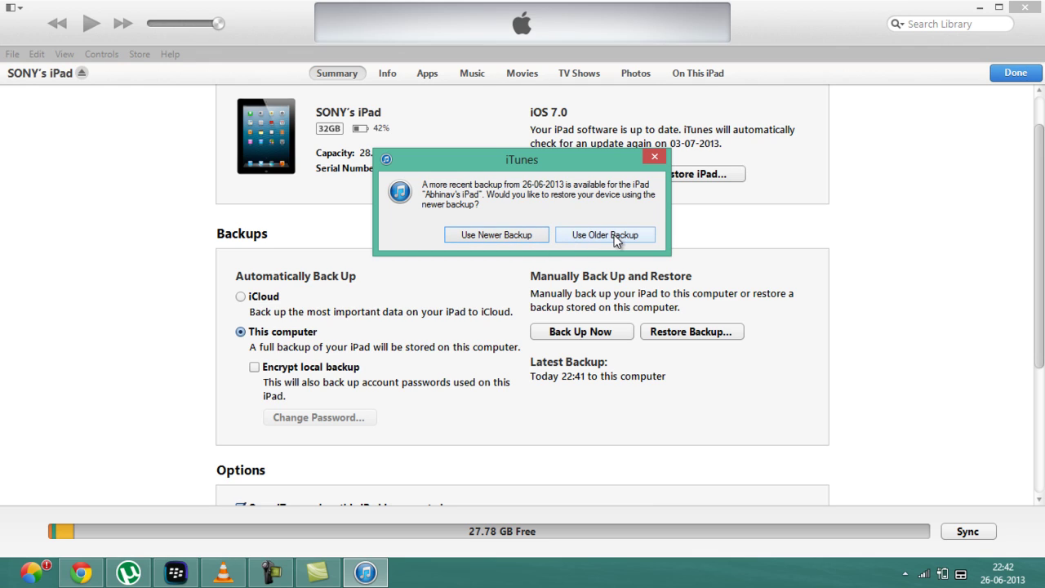
{"action": "left_click", "coordinate": [614, 234]}
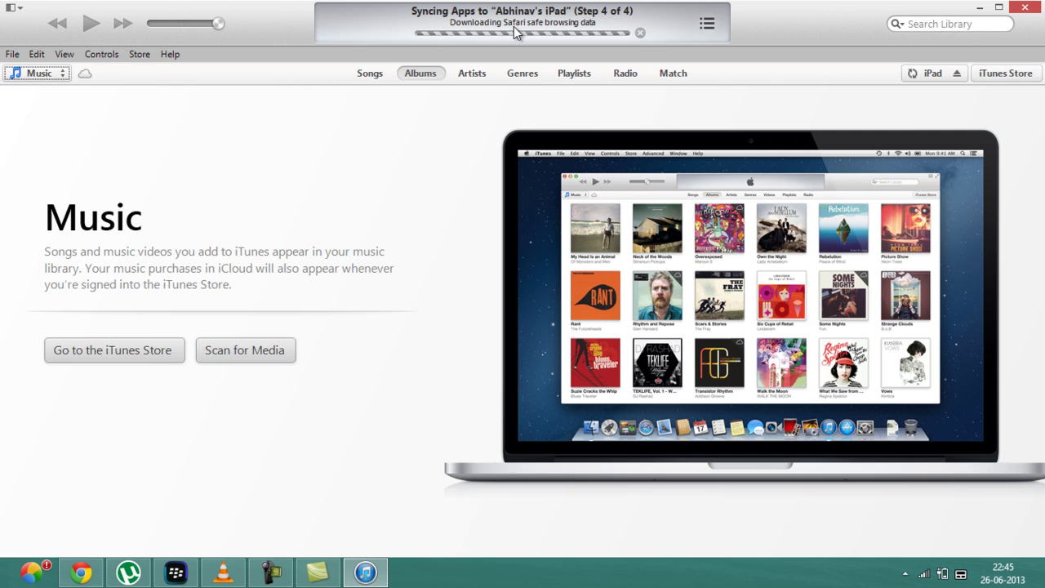
{"action": "left_click", "coordinate": [641, 33]}
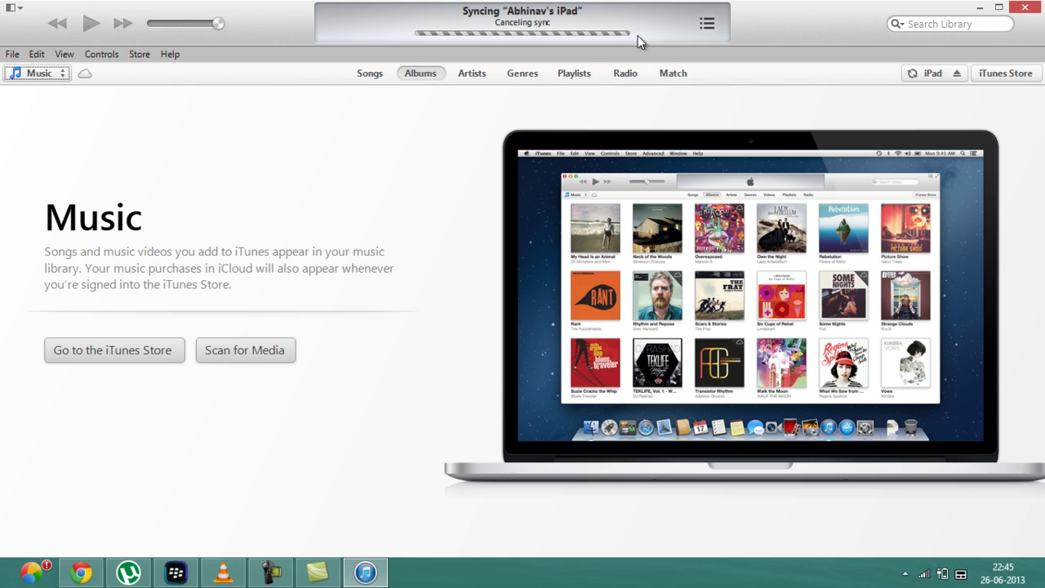